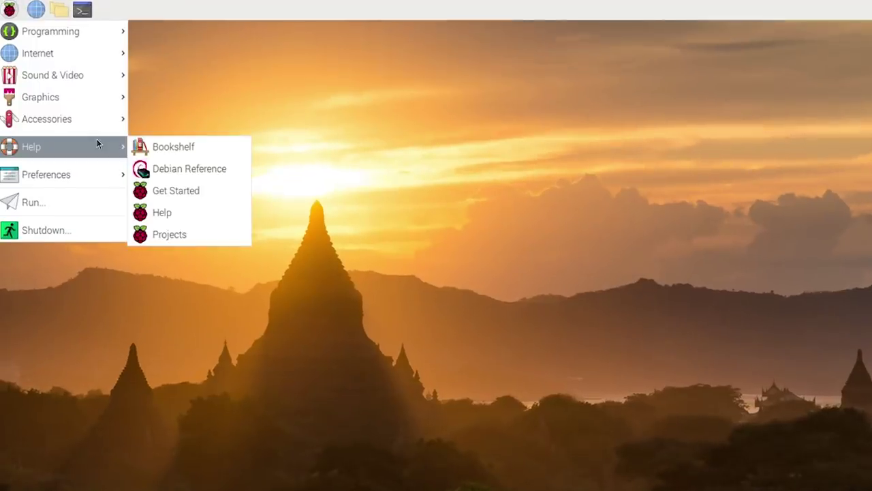
Step: Launch Bookshelf from the Help menu so The MagPi issues 93 down to 84 appear
click(183, 150)
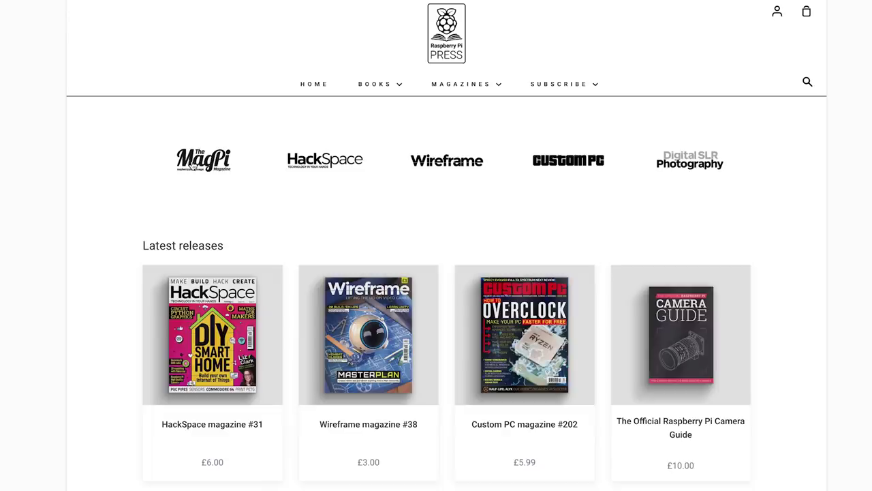
Step: View the MagPi, HackSpace and Wireframe magazine pages, returning to the Press home page each time
click(191, 156)
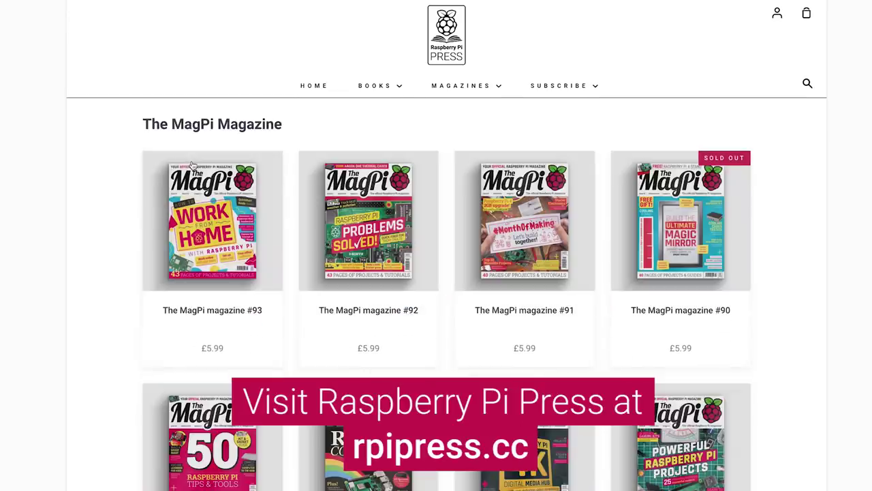
key(alt+Left)
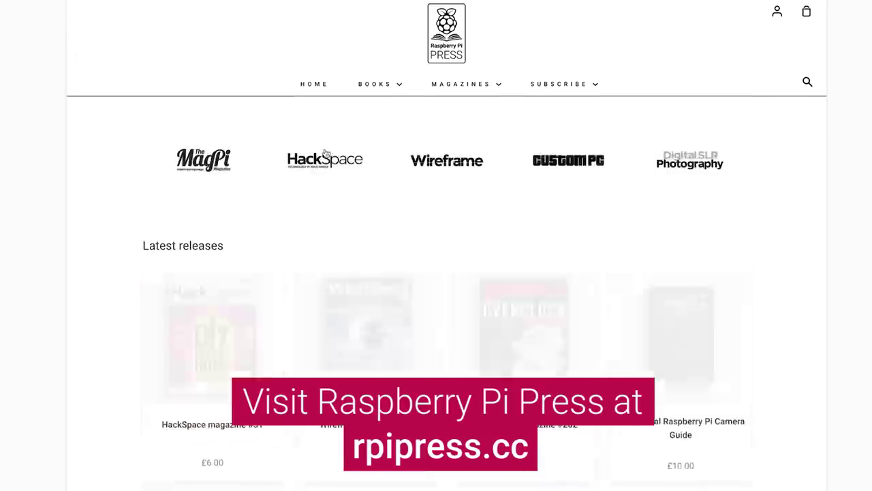
click(326, 163)
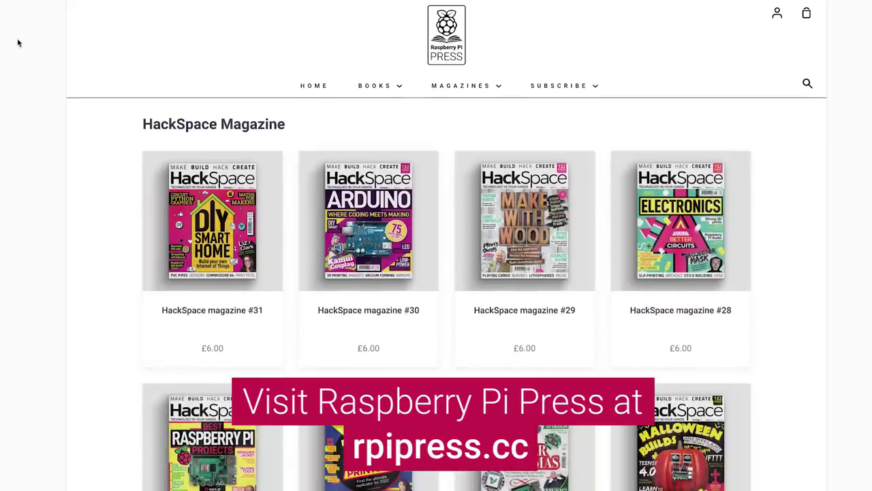
key(alt+Left)
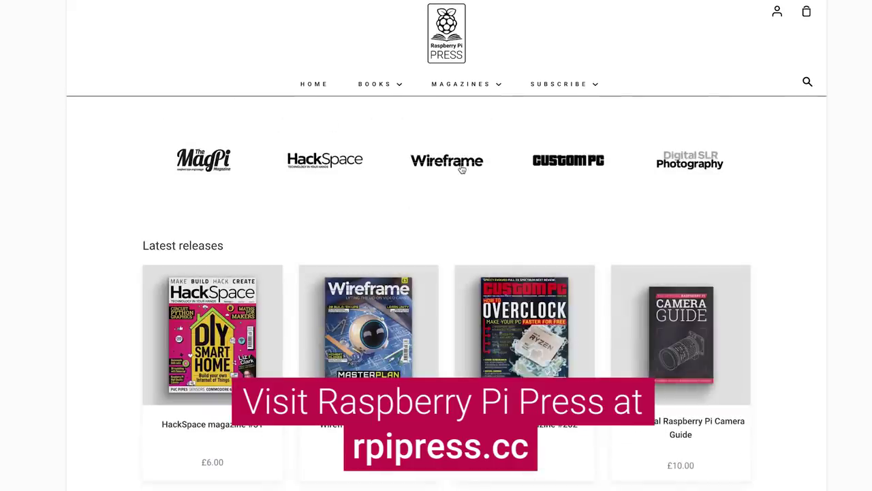
click(461, 169)
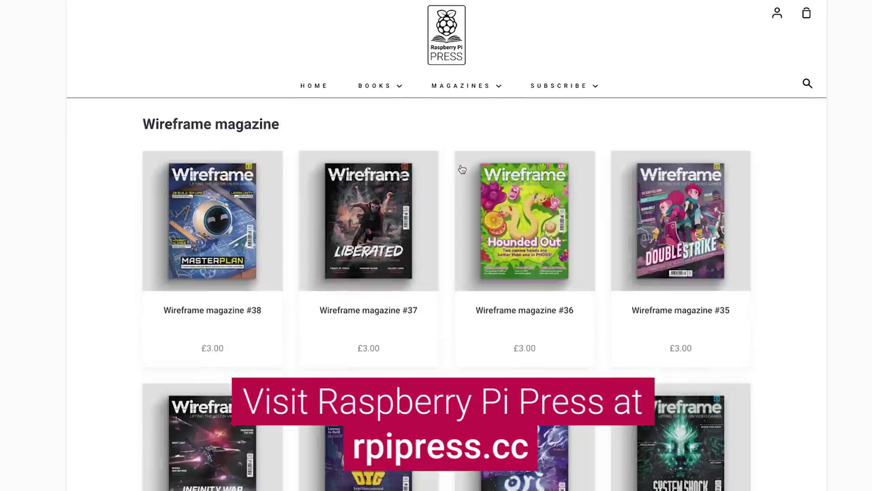
key(alt+Left)
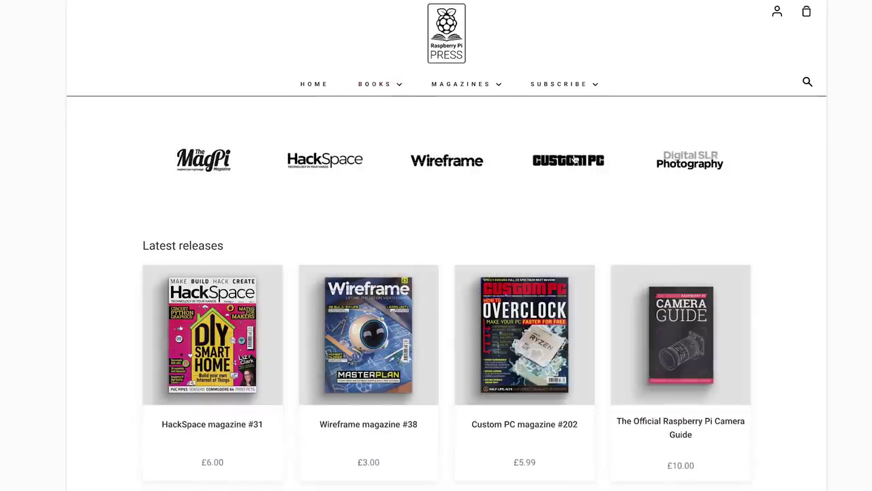
Step: Open the Custom PC magazine page and scroll through its listing
click(575, 159)
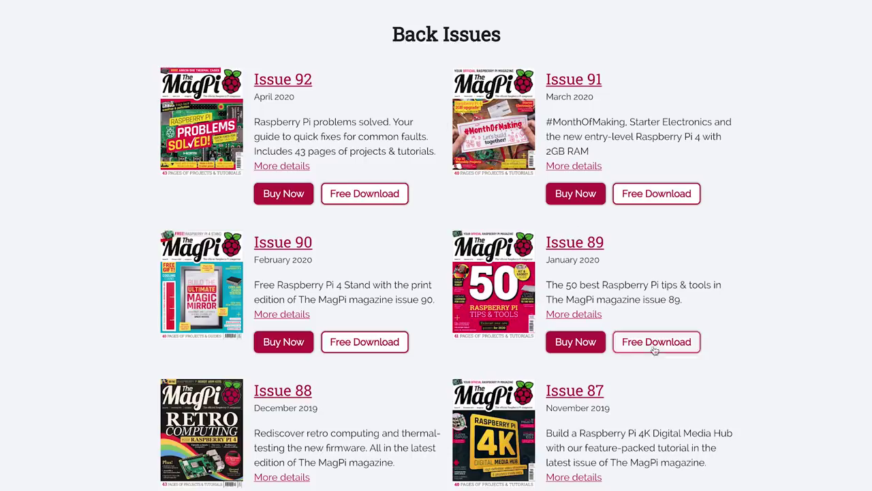
scroll(754, 303, up, 3)
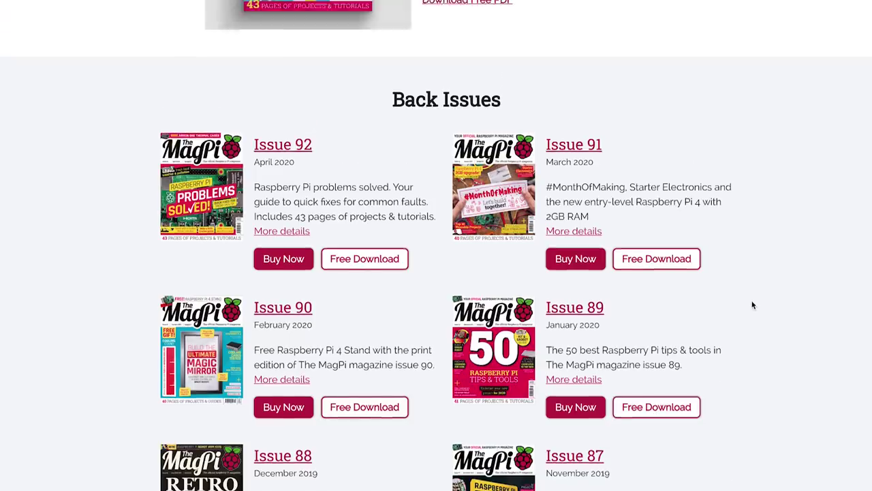
scroll(752, 304, up, 2)
scroll(751, 304, down, 3)
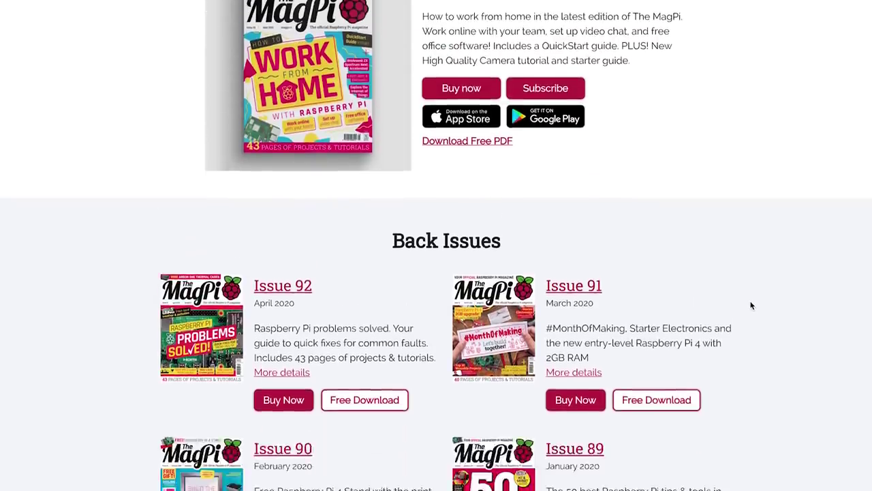
scroll(752, 305, down, 1)
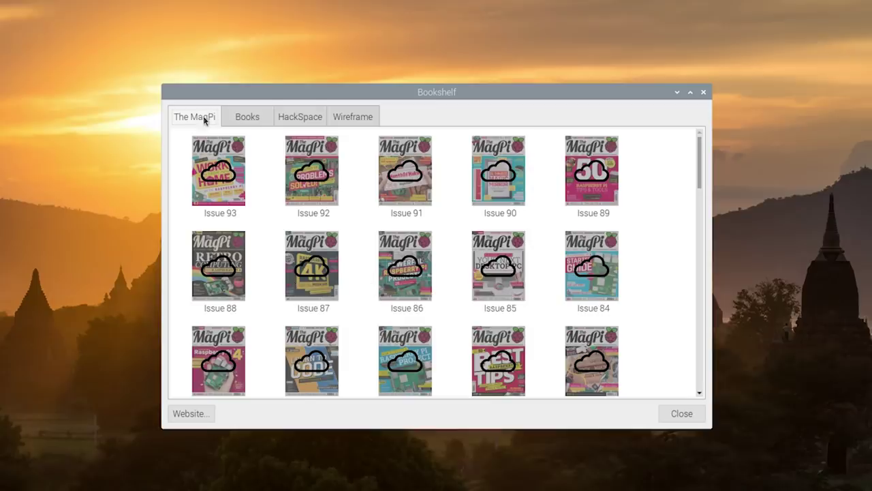
Step: Browse the HackSpace and Wireframe collections, then open Code the Classics Volume 1 from Books
click(312, 118)
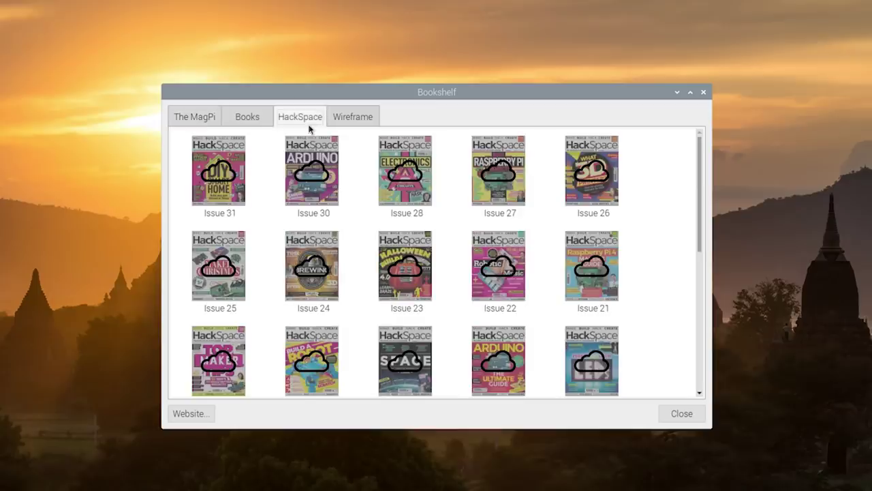
click(359, 120)
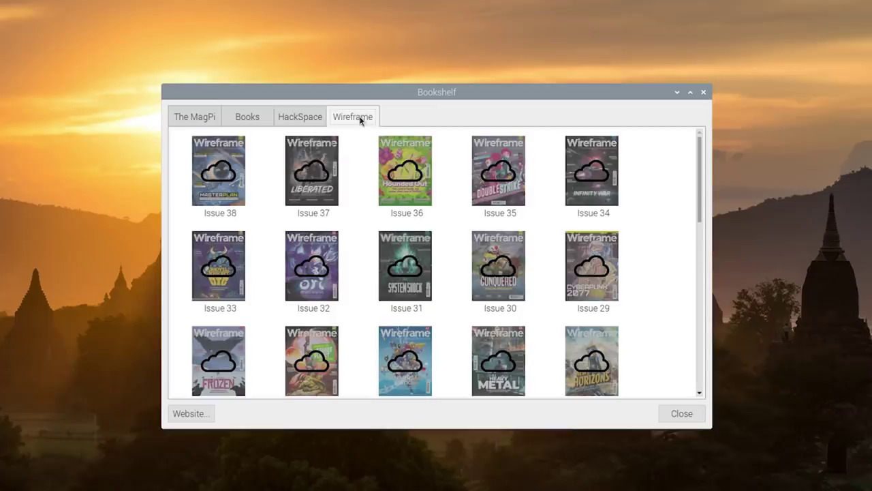
click(256, 122)
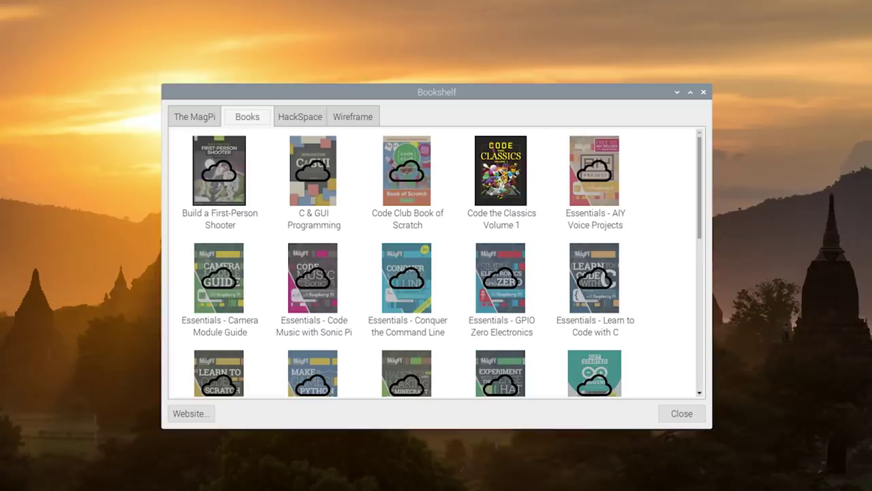
mouse_move(540, 188)
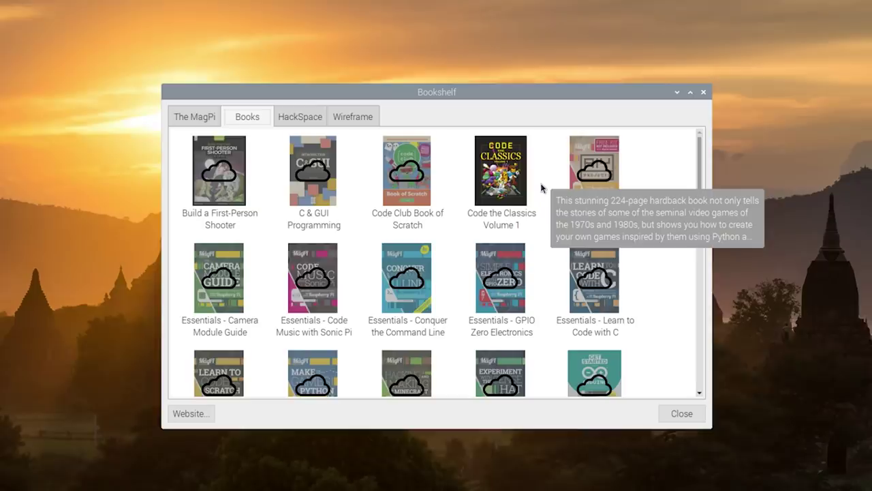
click(512, 190)
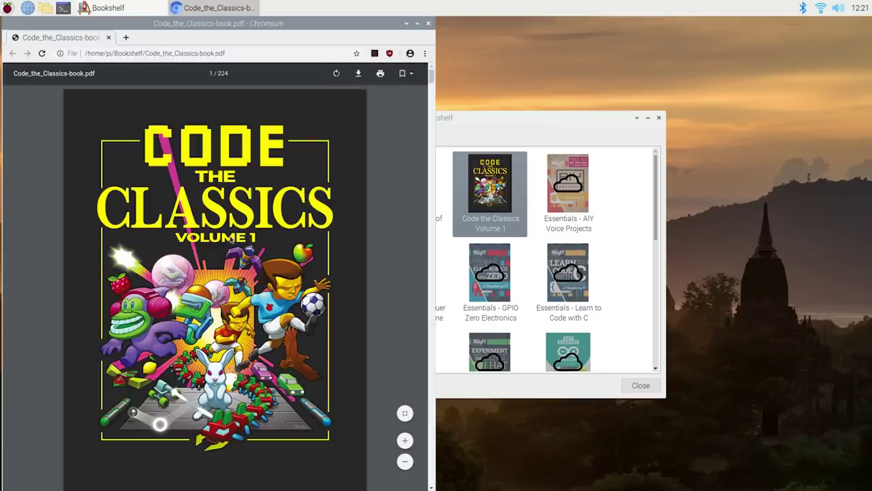
Step: Leaf through the Code the Classics PDF to page 37 of 224
drag(434, 82, 420, 365)
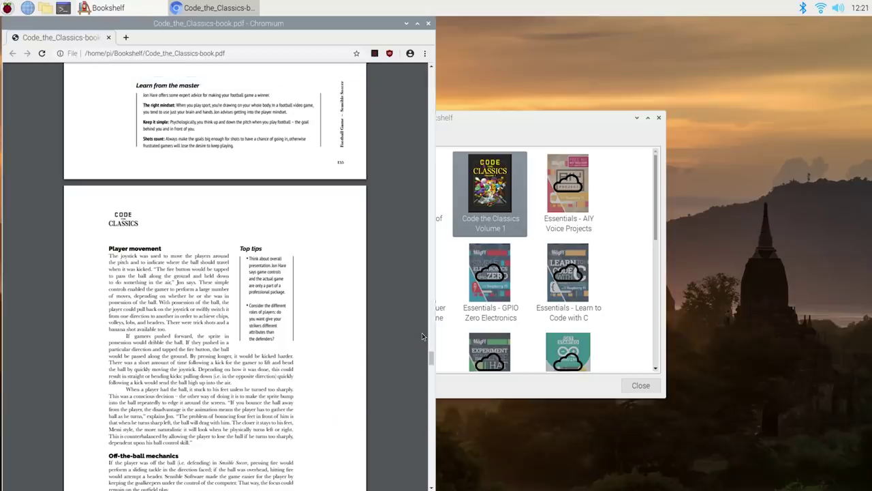
drag(430, 358, 432, 69)
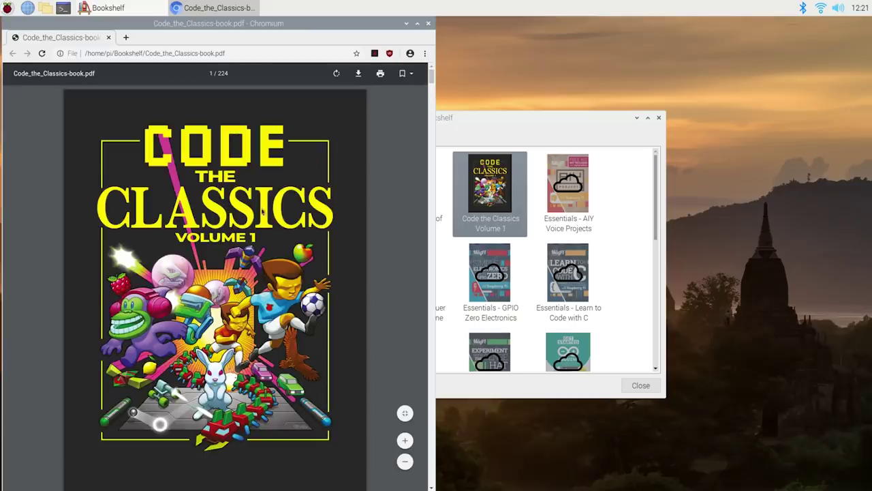
drag(430, 78, 433, 148)
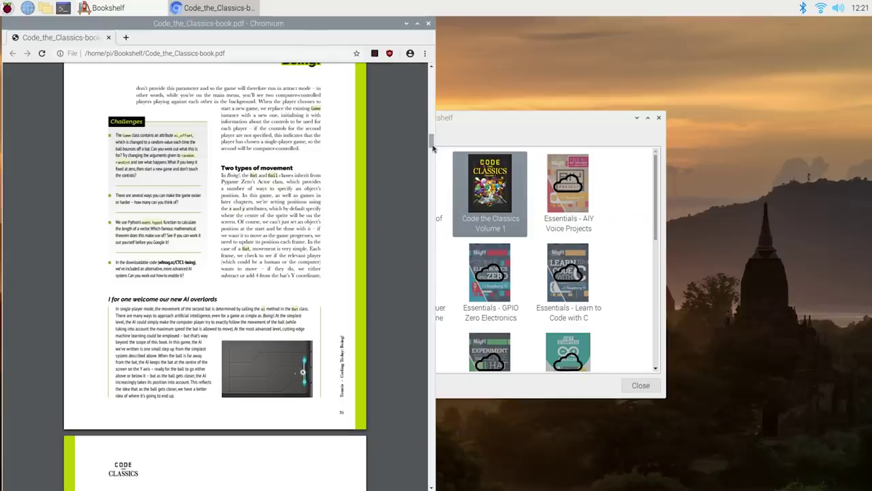
Step: Close the PDF and Bookshelf, then launch Recommended Software from the Preferences menu
click(428, 24)
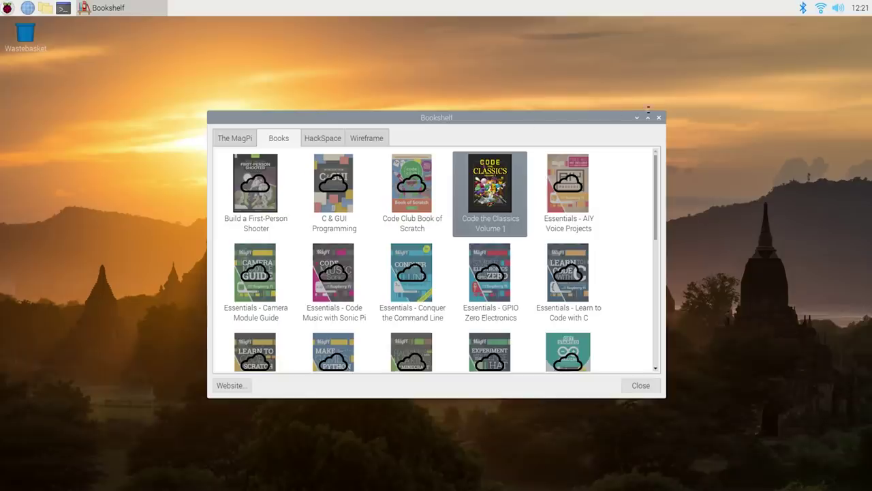
click(658, 118)
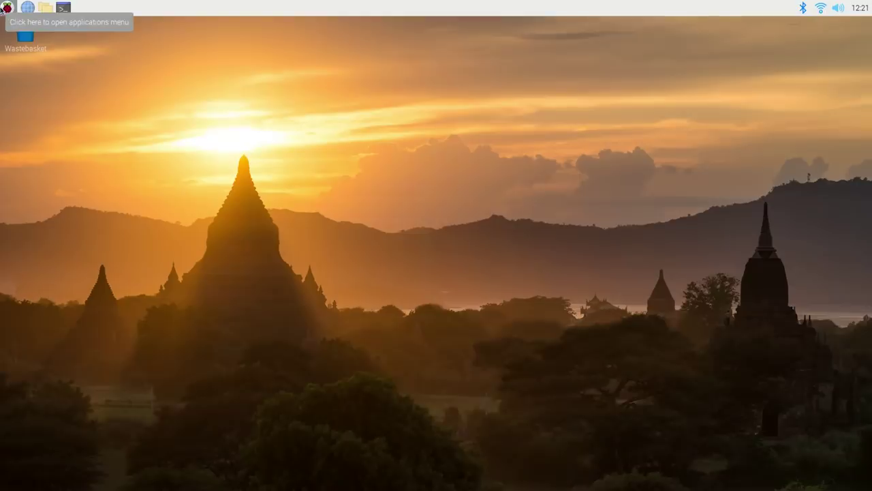
click(7, 8)
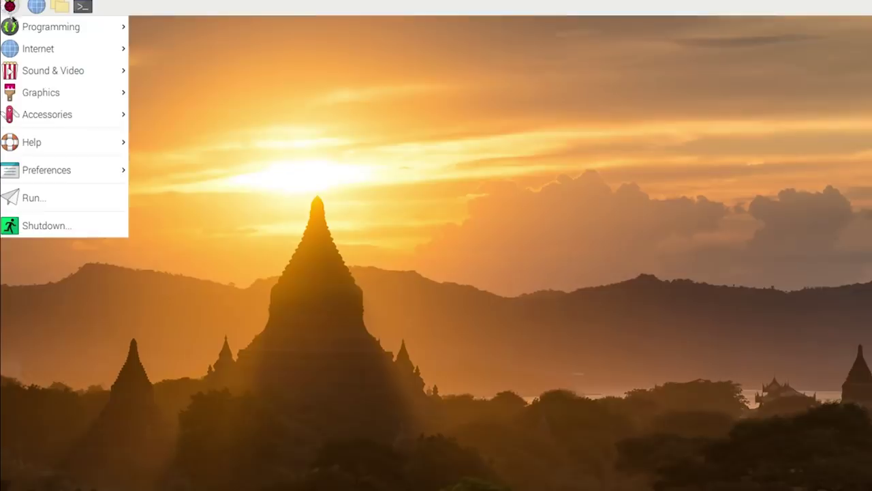
mouse_move(92, 175)
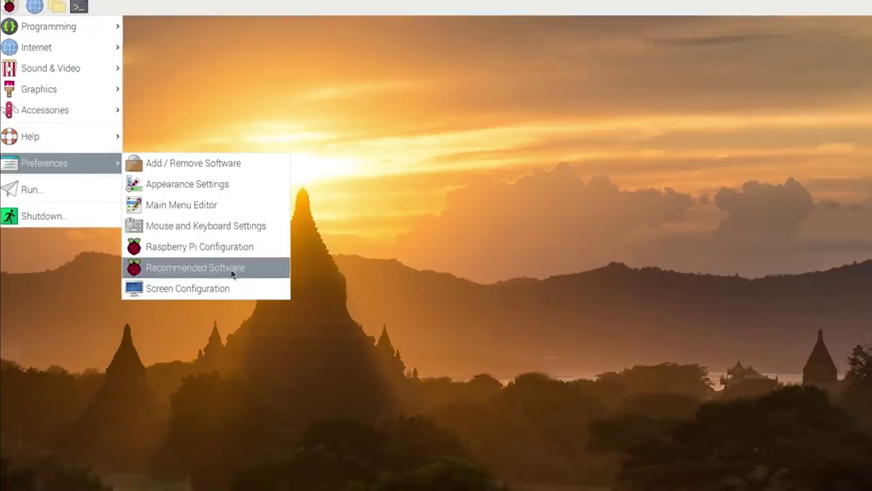
click(245, 279)
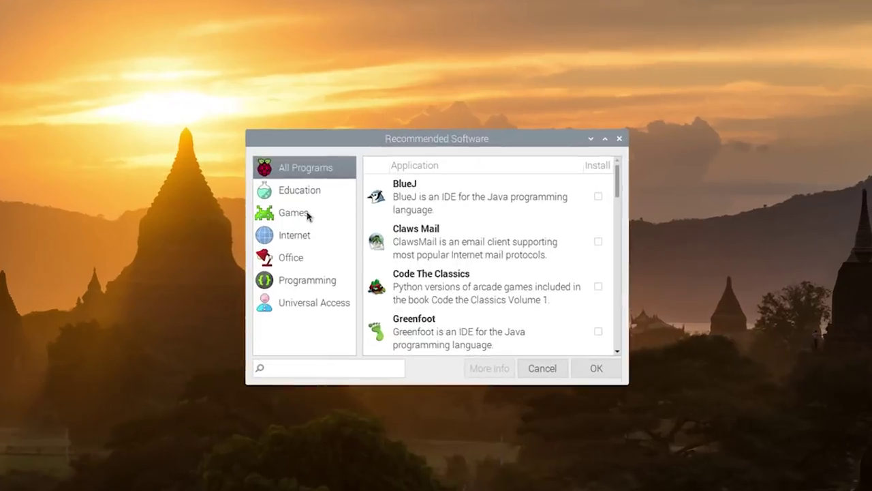
Step: Browse Games, then tick Magnifier under Universal Access and install it
click(307, 213)
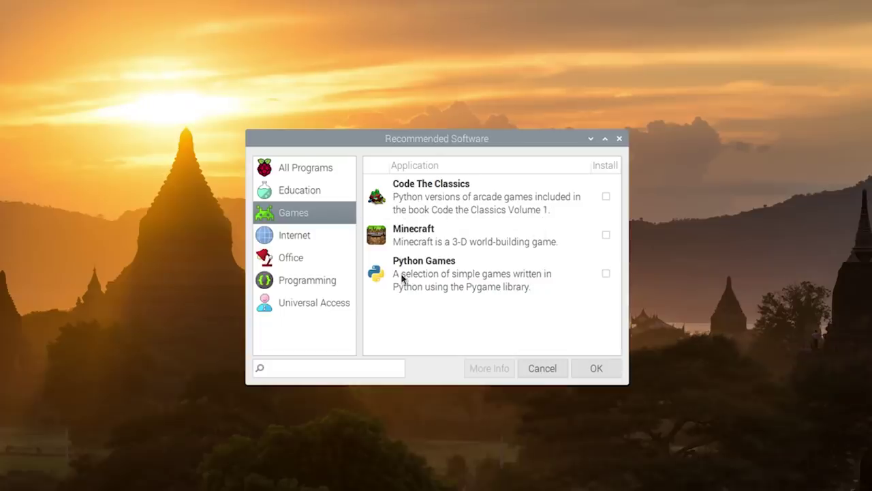
click(314, 306)
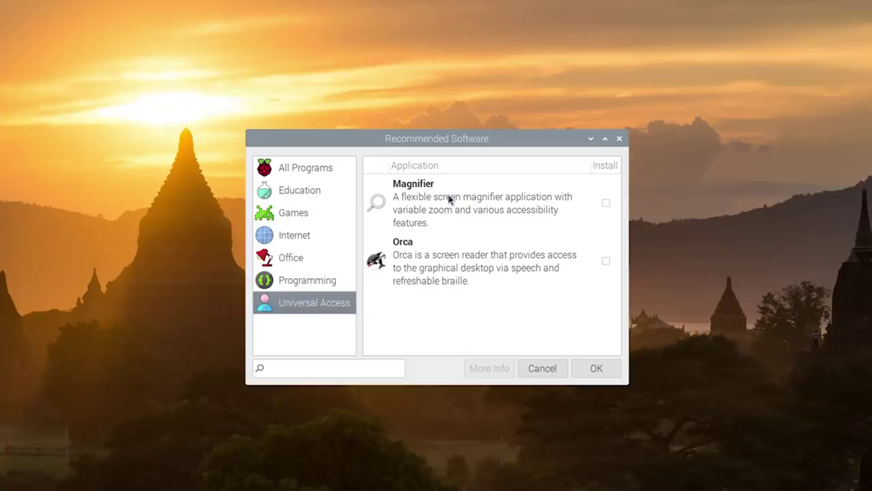
click(605, 203)
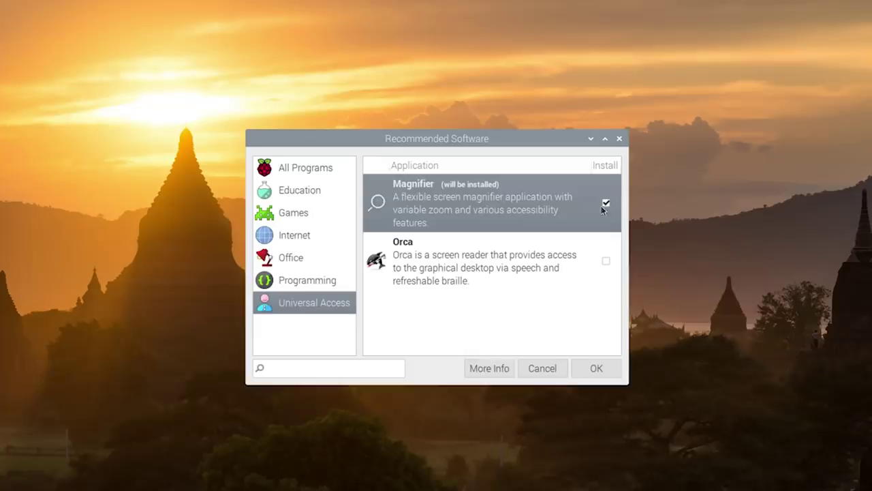
click(599, 370)
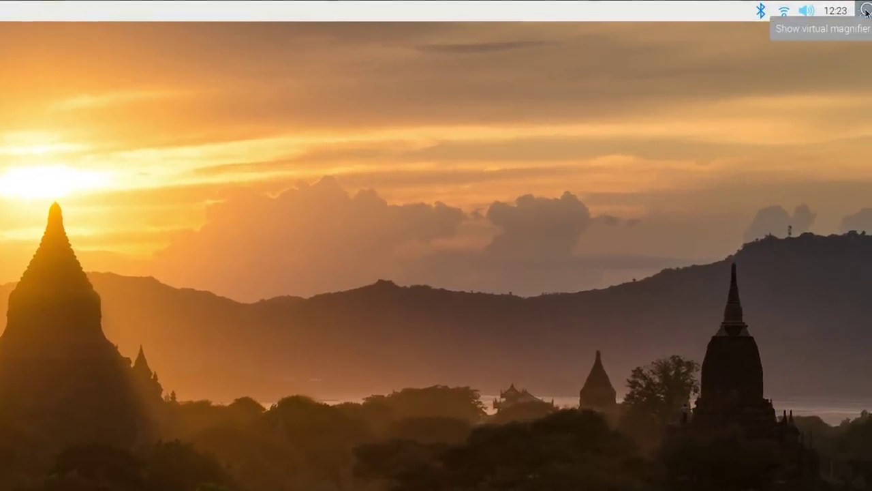
Step: Show the circular virtual magnifier using the taskbar magnifier icon
click(866, 11)
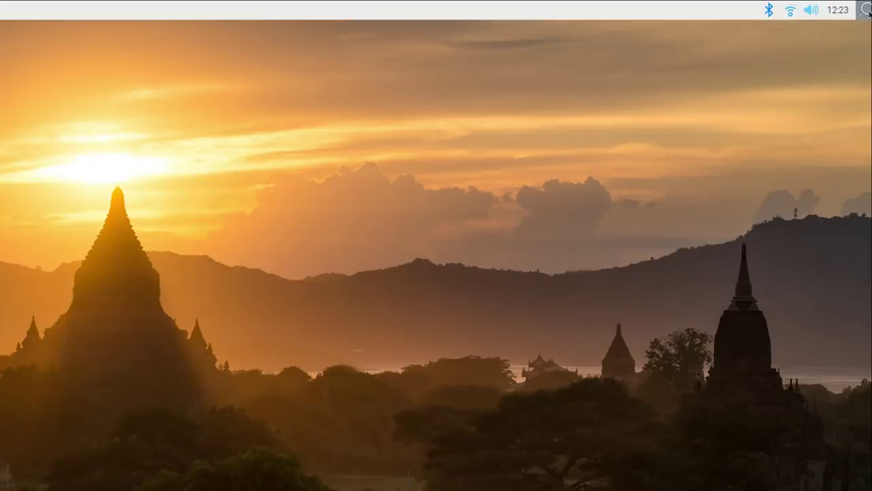
Step: Set the magnifier to a rectangular lens with zoom 4, then switch it off
right_click(869, 12)
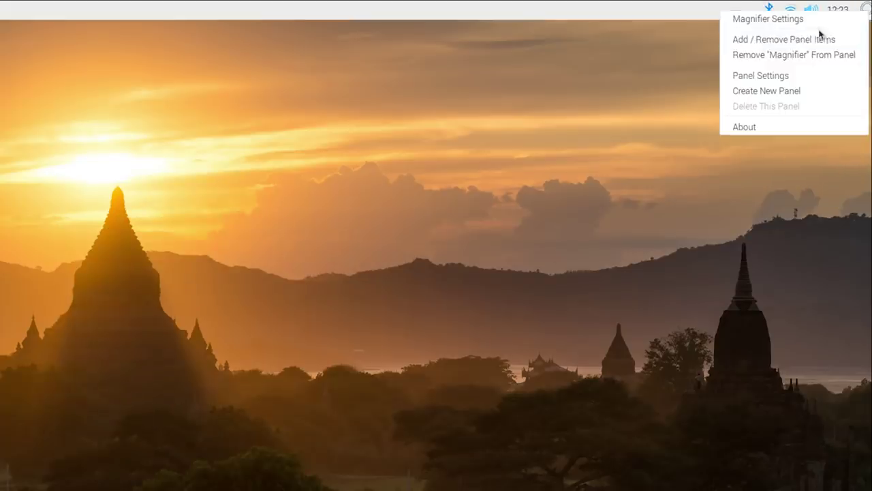
click(780, 19)
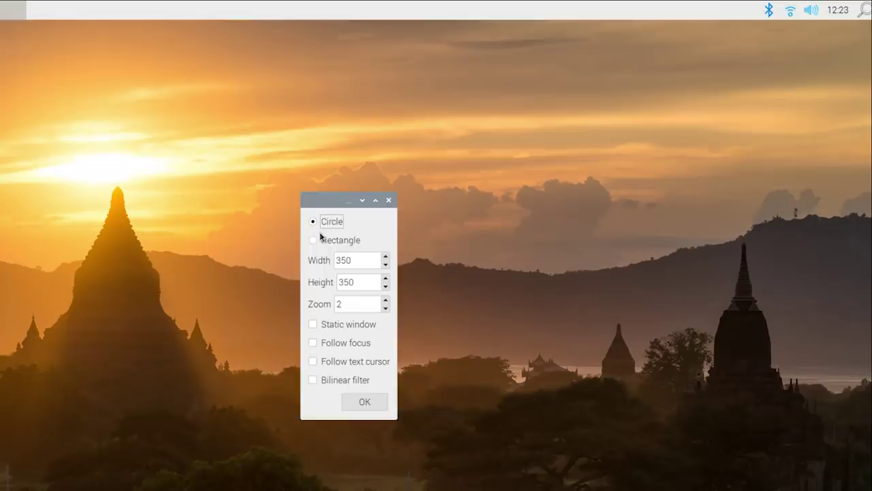
click(344, 239)
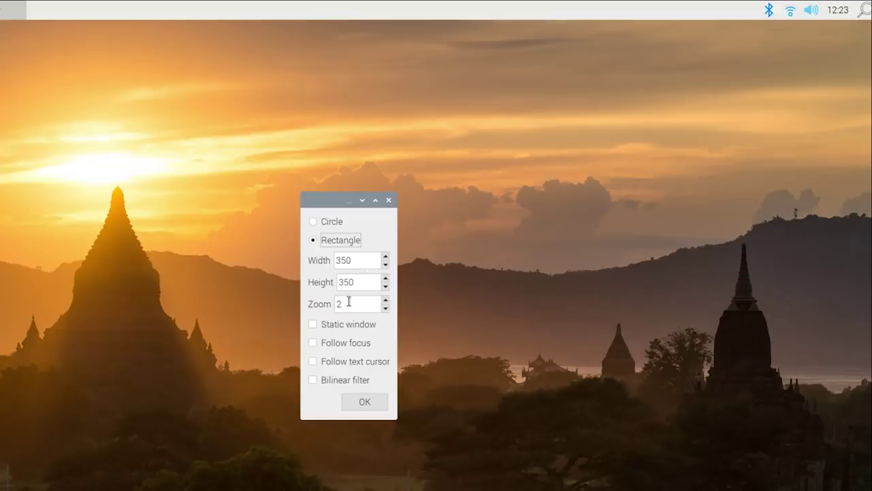
click(385, 299)
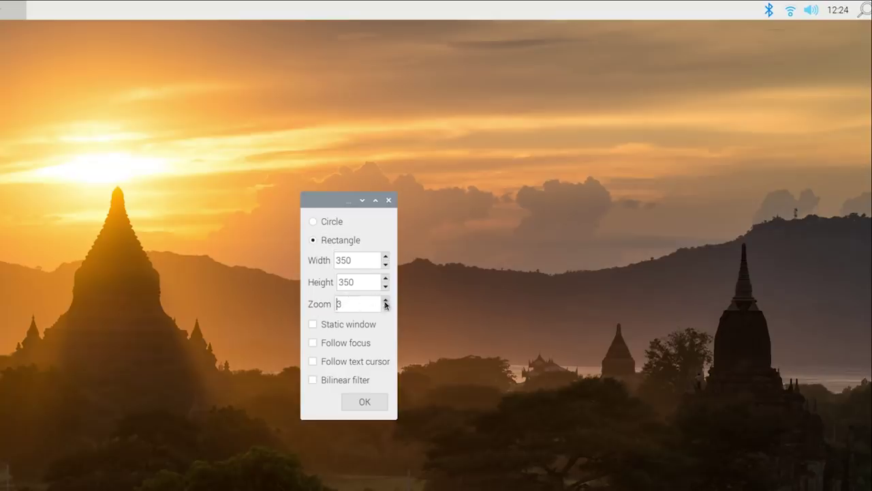
click(385, 299)
click(365, 401)
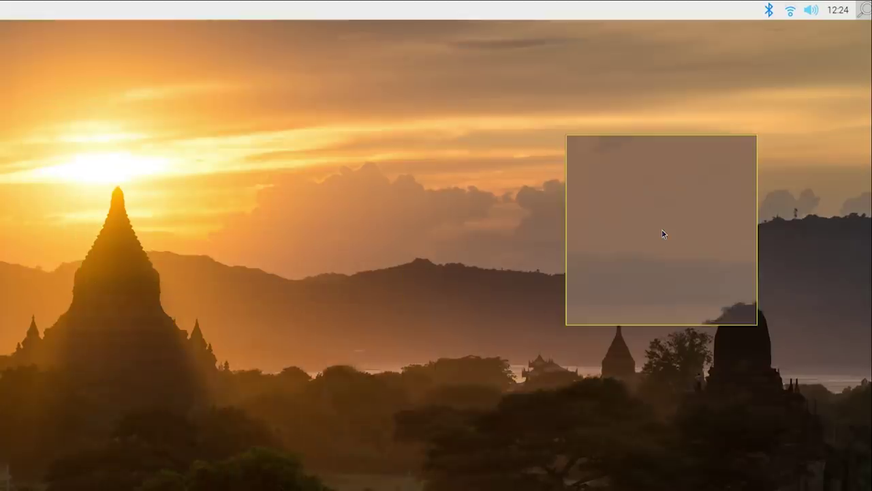
click(863, 9)
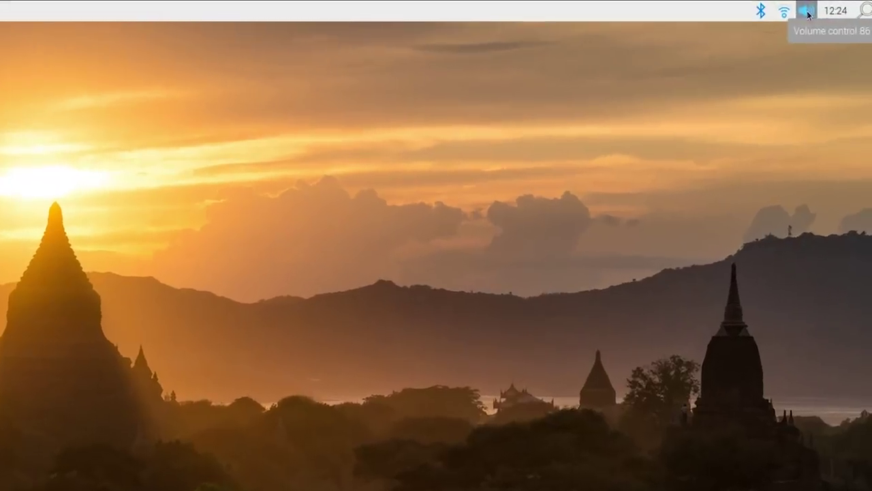
right_click(808, 15)
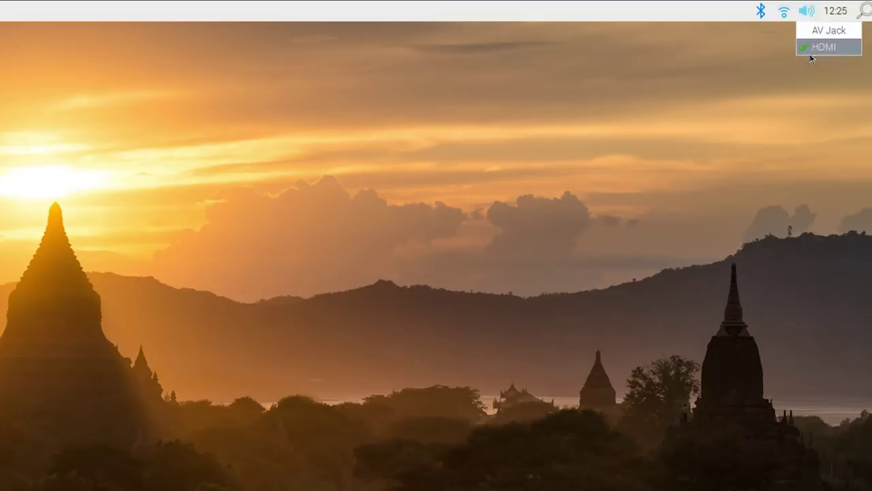
click(814, 26)
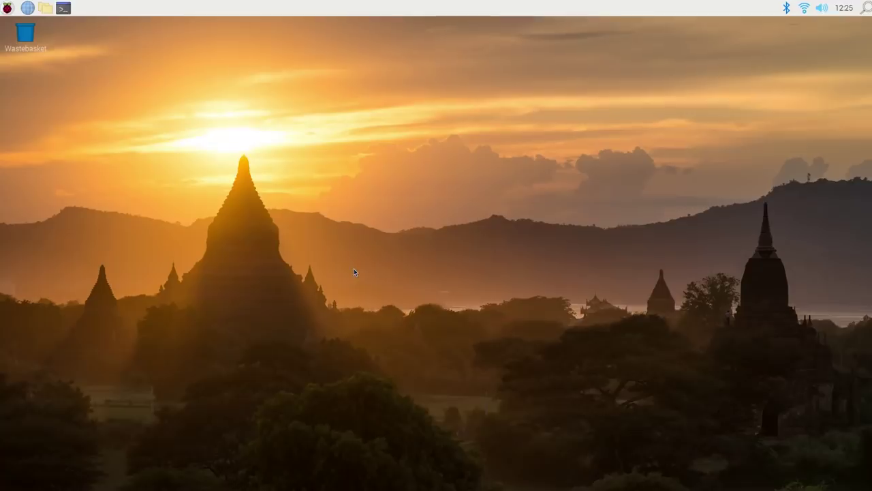
Step: Open a terminal and enter sudo apt full-upgrade after clearing the sudo apt update text
click(62, 7)
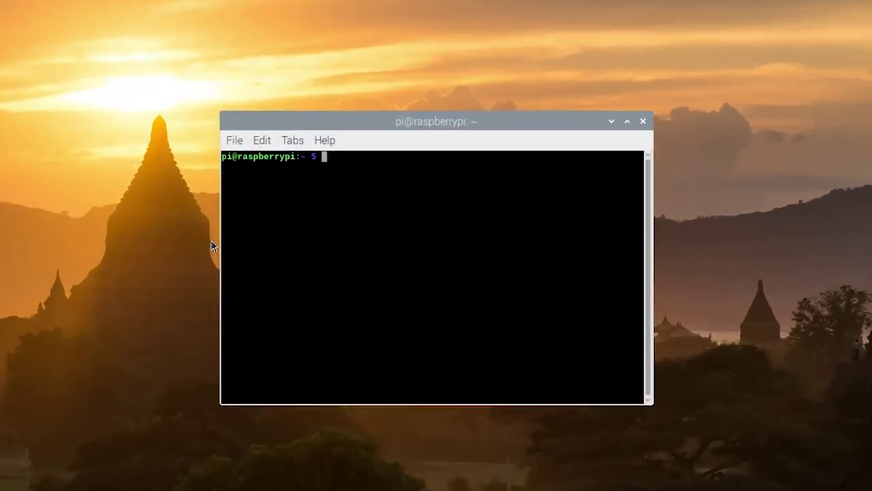
text(sudo ap)
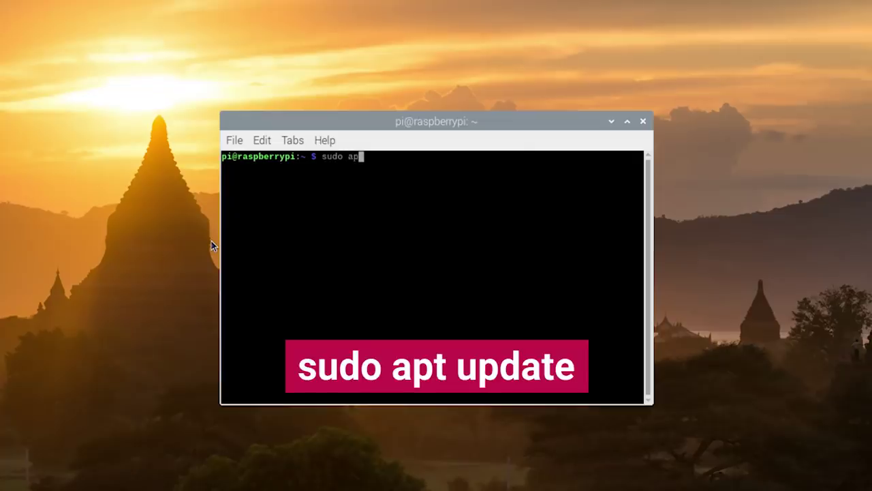
text(t update)
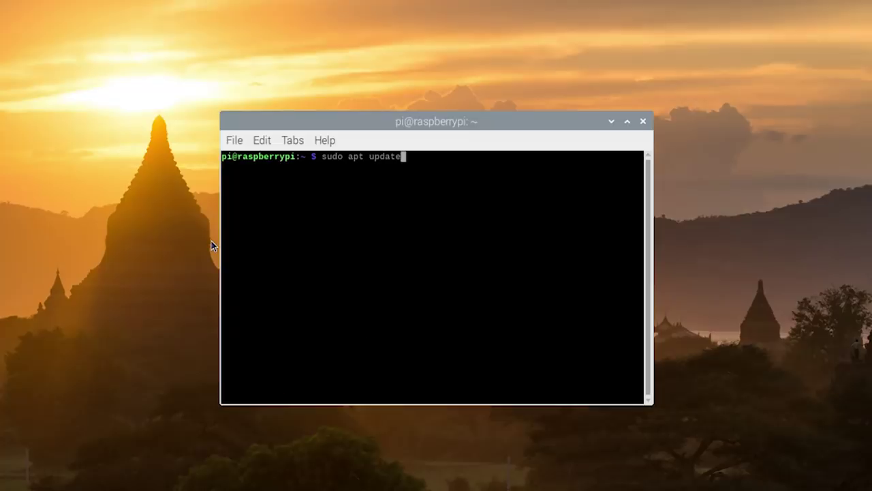
key(BackSpace)
key(BackSpace)
key(BackSpace)
key(BackSpace)
key(BackSpace)
key(BackSpace)
key(BackSpace)
key(BackSpace)
key(BackSpace)
key(BackSpace)
key(BackSpace)
key(BackSpace)
key(BackSpace)
key(BackSpace)
key(BackSpace)
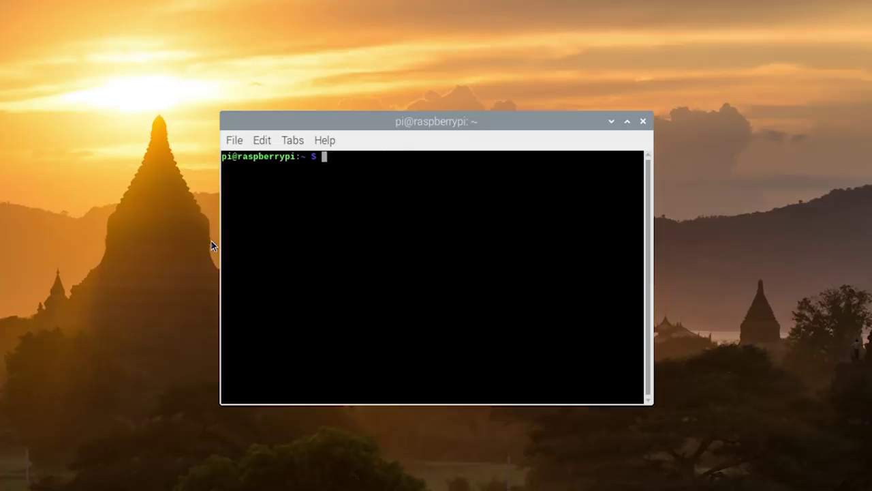
text(sudo ap)
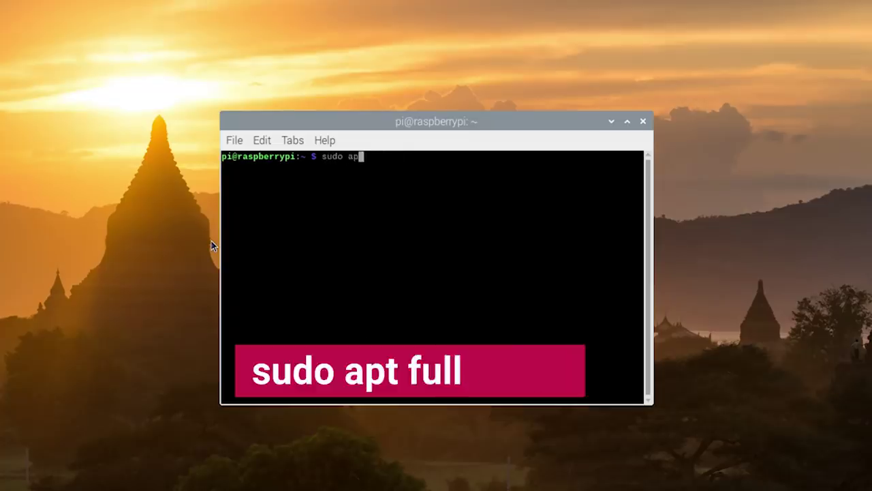
text(t )
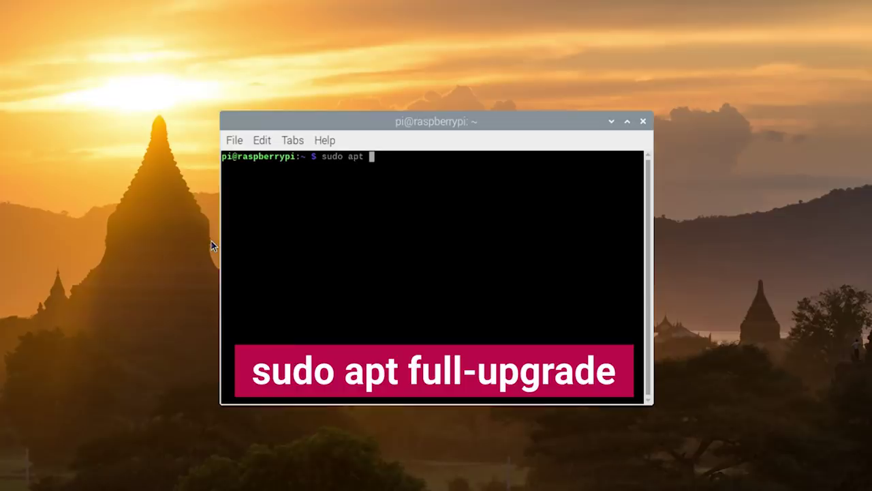
text(full-upgrade)
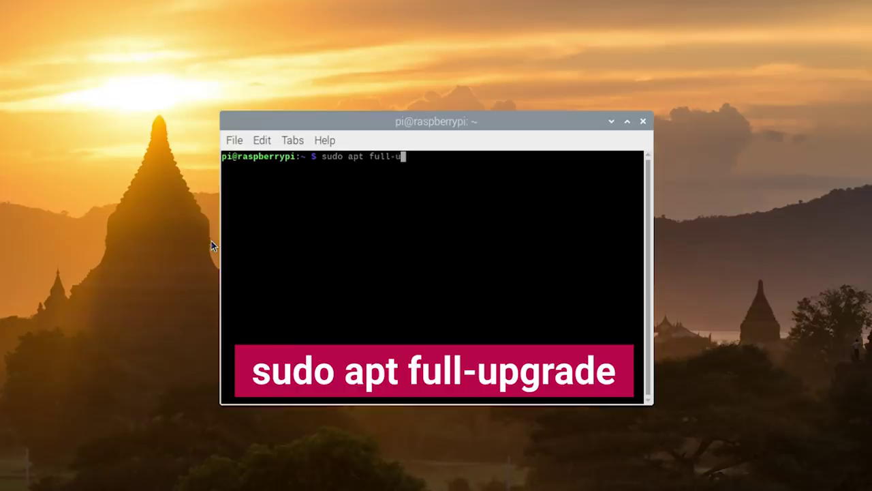